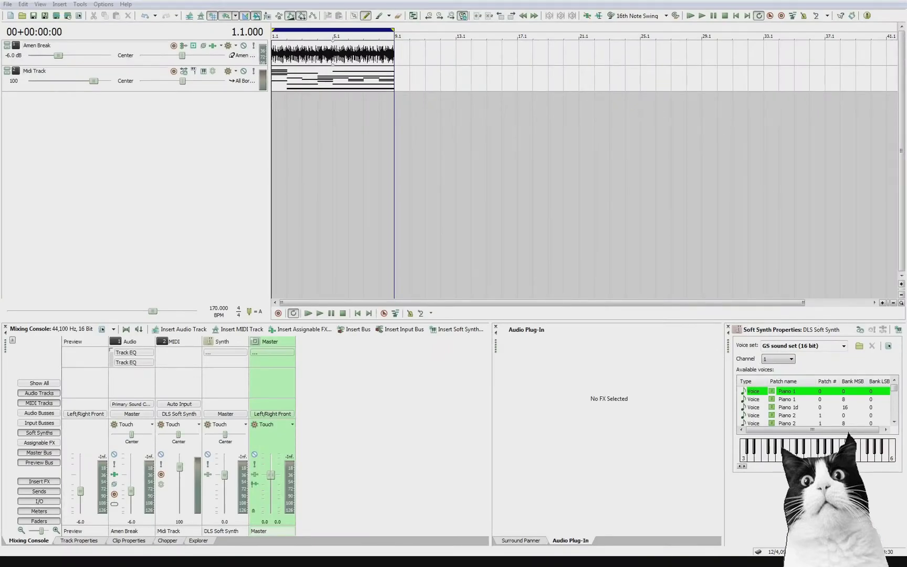
# Drag All Borrowed & Modal Chords (A Major).mid from Everything onto the Midi Track
pyautogui.moveTo(906, 15); pyautogui.dragTo(610, 17)
pyautogui.moveTo(577, 59); pyautogui.dragTo(402, 83)
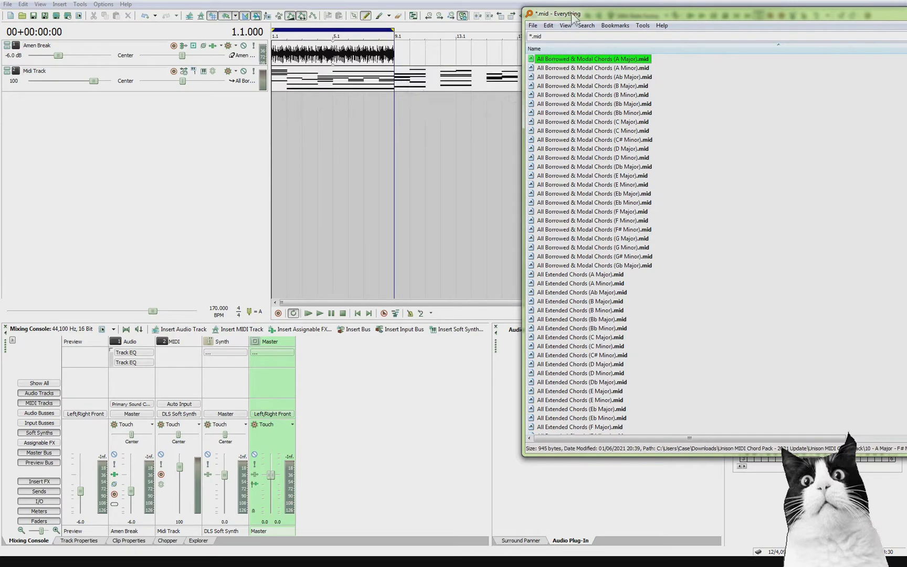
pyautogui.moveTo(573, 15); pyautogui.dragTo(876, 124)
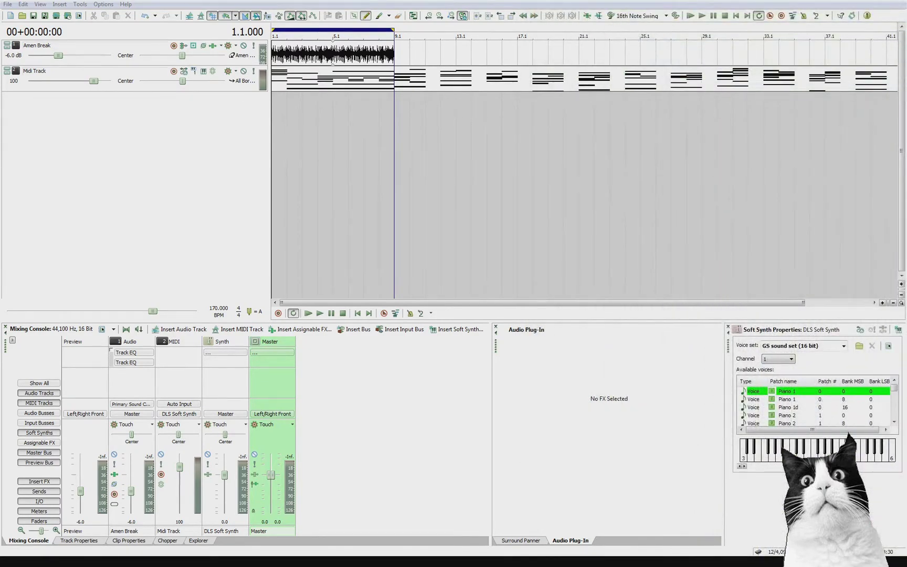
# Move the Everything window over the right half, then hide it to return to the project
pyautogui.hotkey('alt', 'Tab')
pyautogui.moveTo(877, 123); pyautogui.dragTo(632, 21)
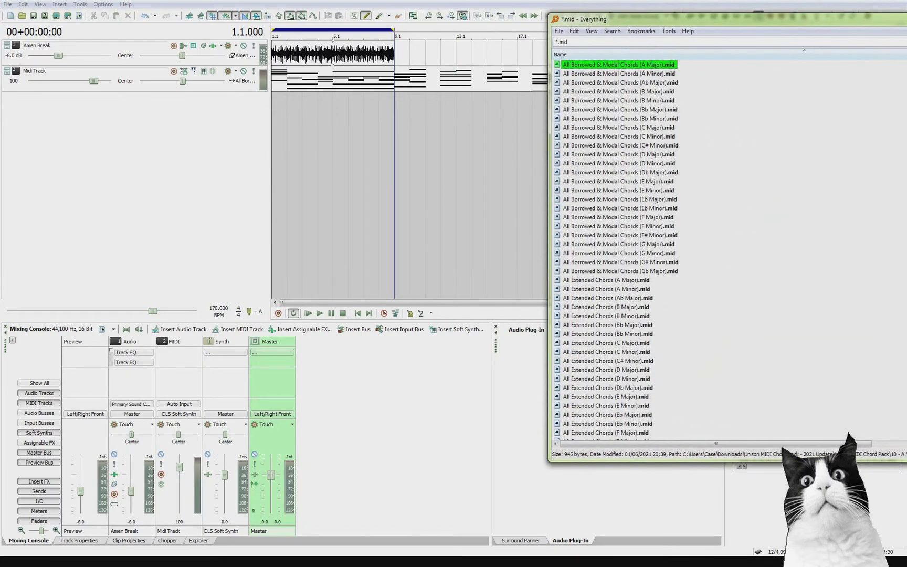
pyautogui.scroll(-10, 787, 158)
pyautogui.scroll(10, 787, 158)
pyautogui.hotkey('alt', 'Tab')
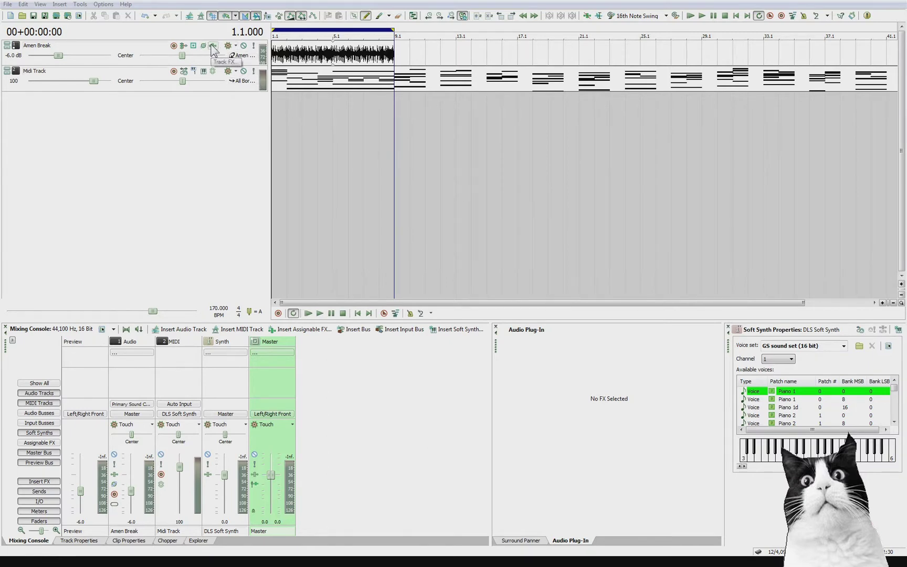
# Insert Sony Track EQ into the Amen Break track's FX chain from the Plug-In Chooser
pyautogui.click(212, 48)
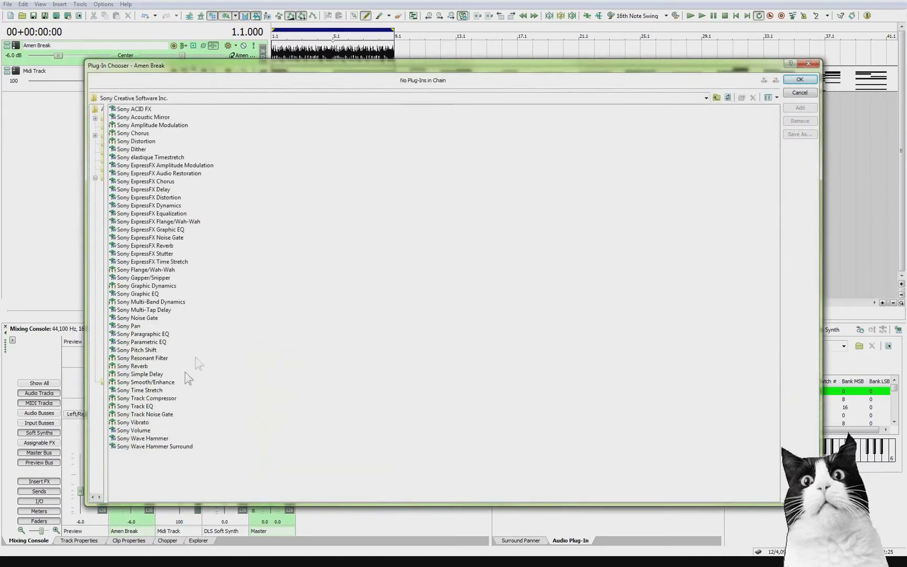
pyautogui.click(146, 407)
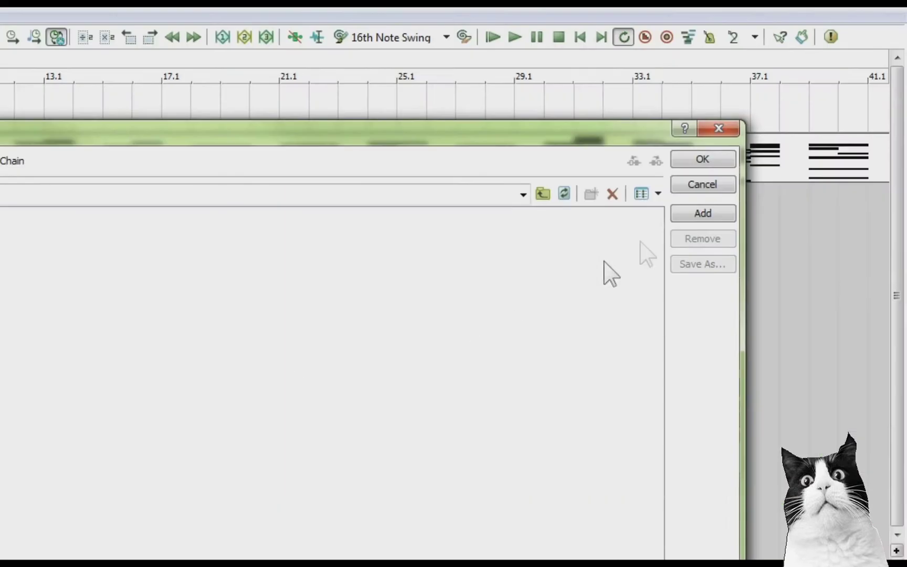
pyautogui.click(692, 212)
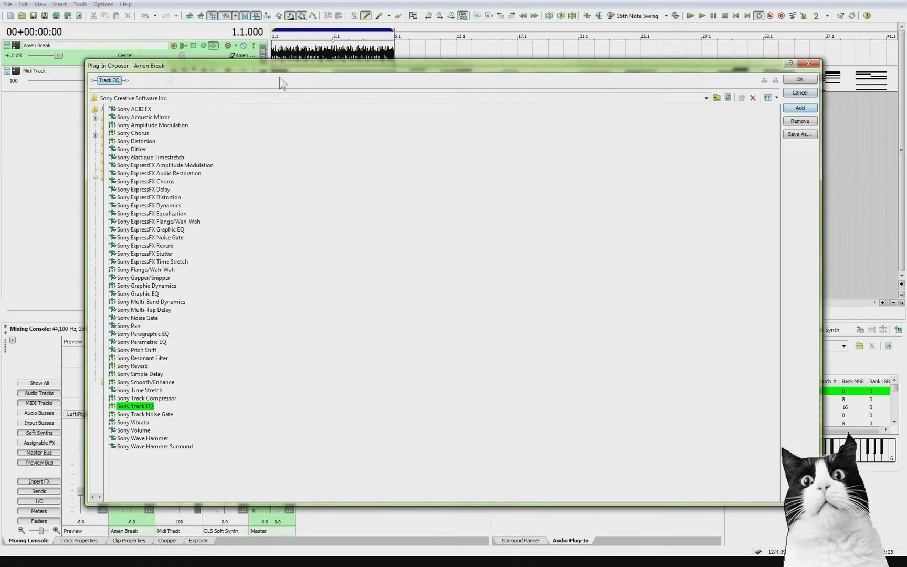
pyautogui.click(799, 79)
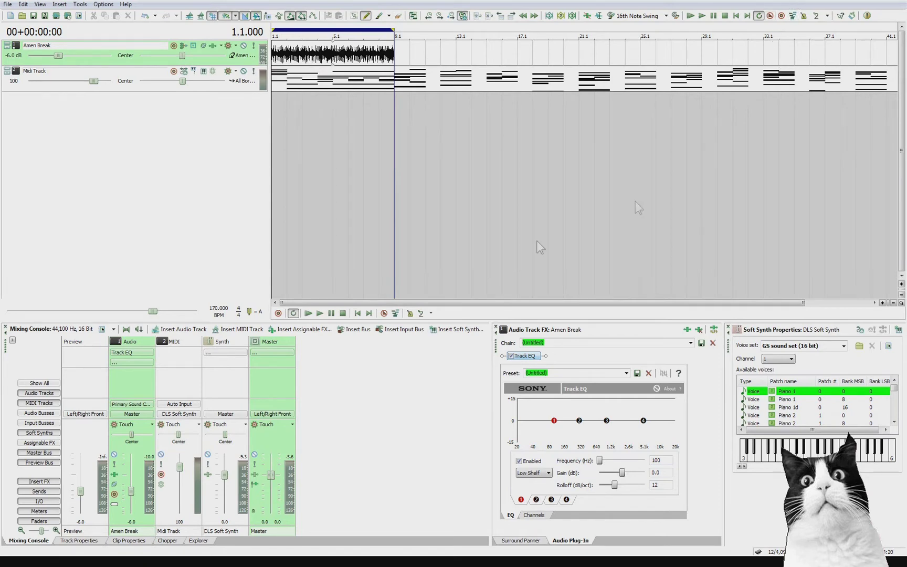
# Turn Track EQ band 4 into a high shelf at 449 Hz, -Inf dB, auditioning the drum loop
pyautogui.click(319, 313)
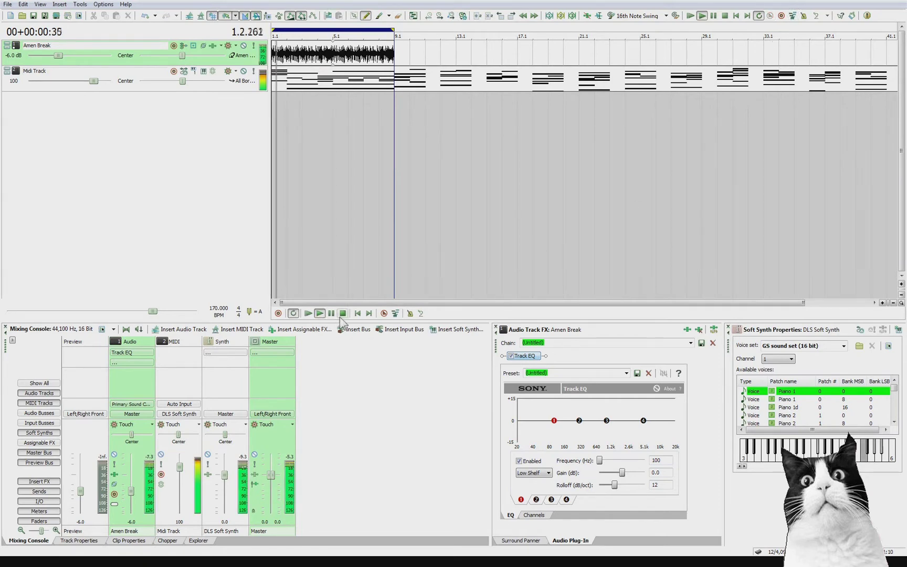
pyautogui.click(342, 313)
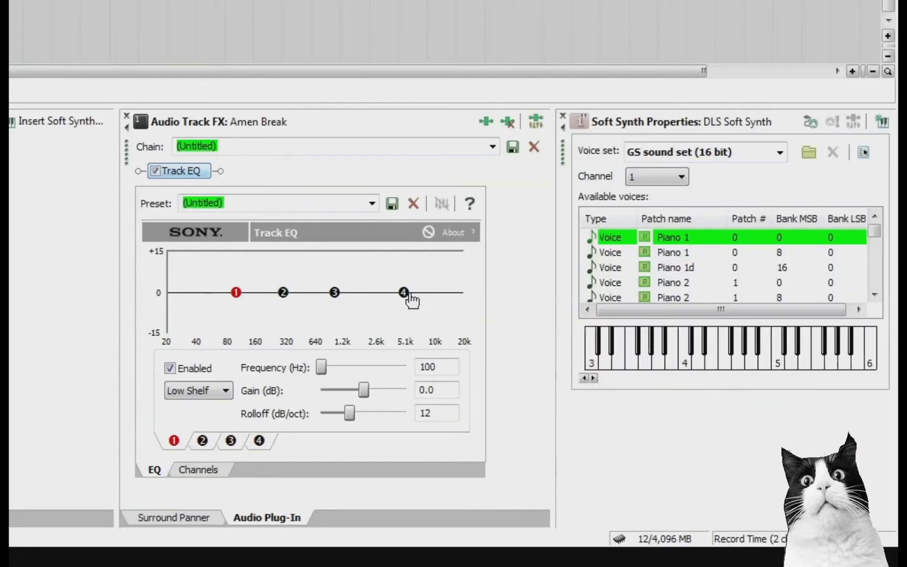
pyautogui.moveTo(644, 421); pyautogui.dragTo(592, 461)
pyautogui.moveTo(308, 370); pyautogui.dragTo(300, 372)
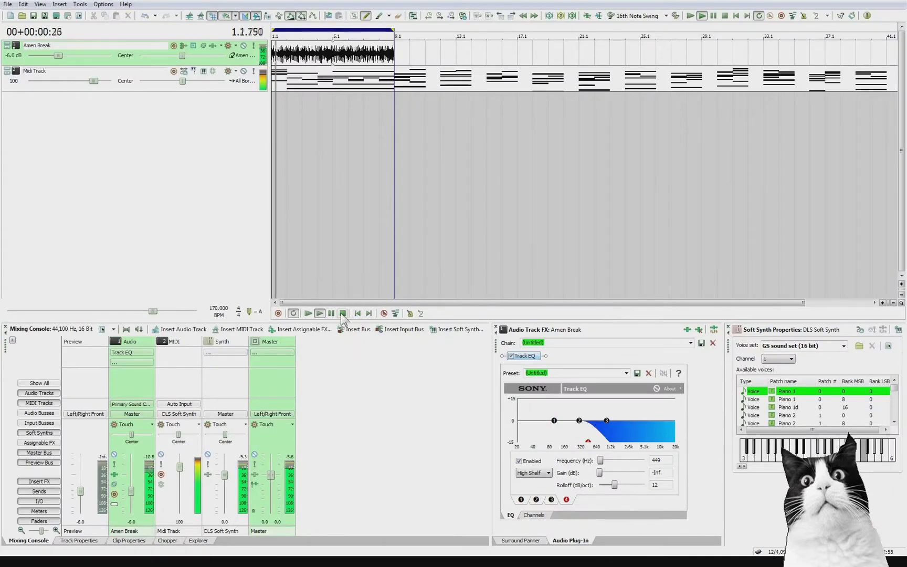
pyautogui.click(342, 313)
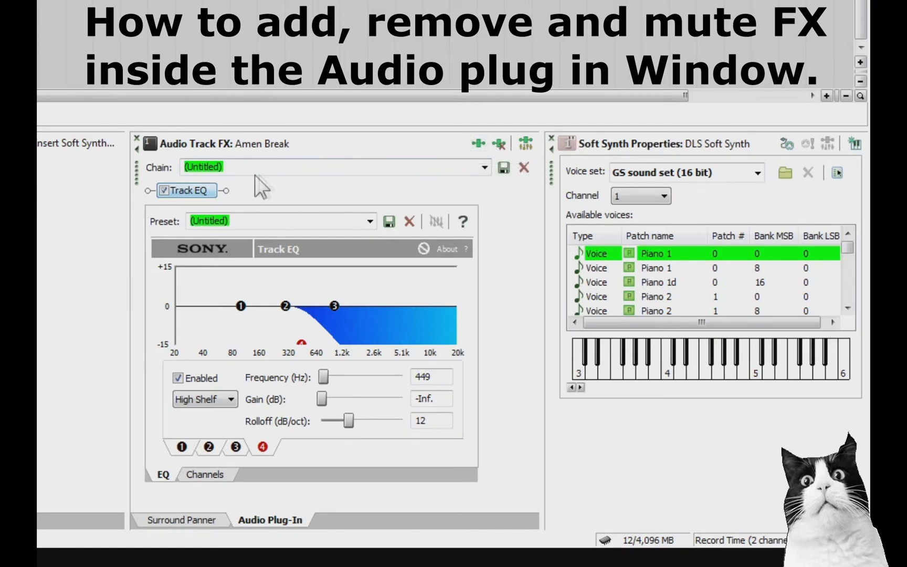
pyautogui.click(163, 191)
pyautogui.click(164, 190)
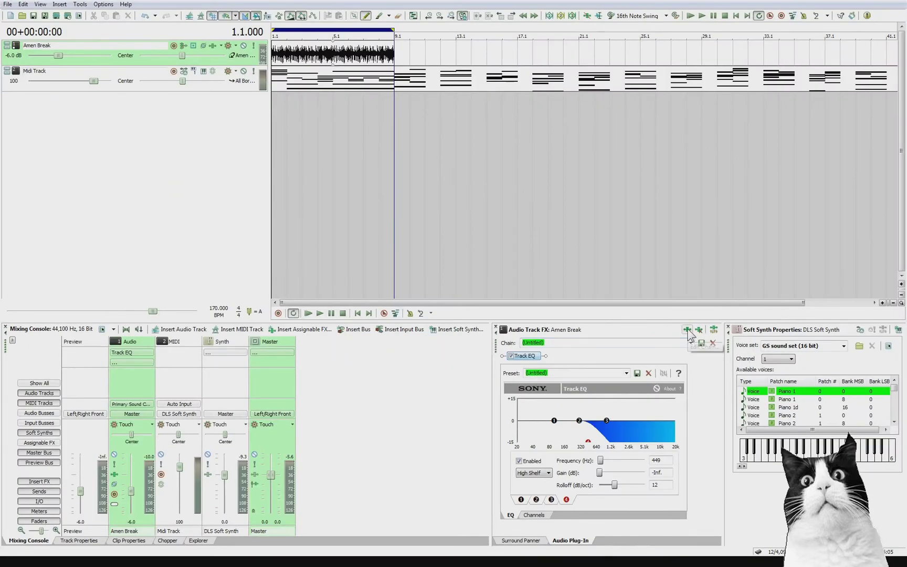
pyautogui.click(687, 331)
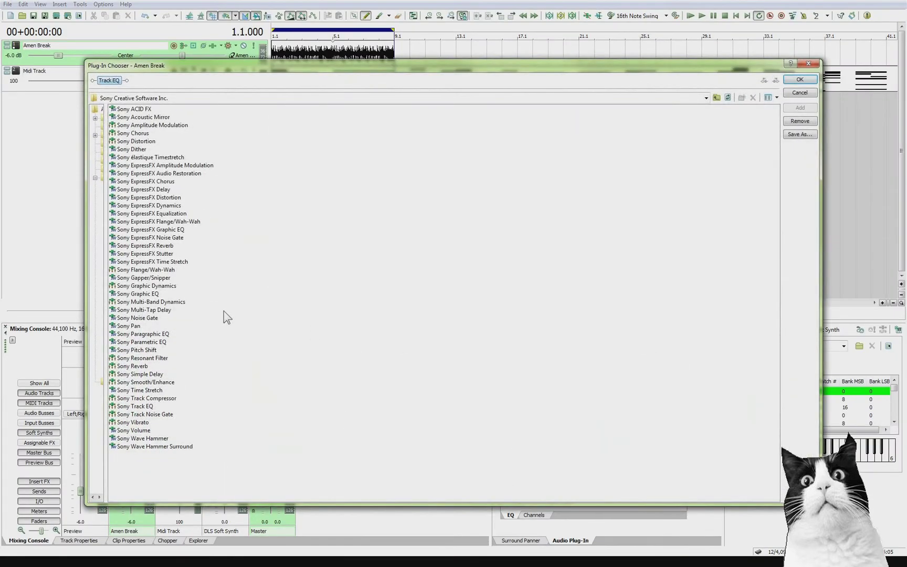
# Append another Sony Track EQ to the Amen Break chain and confirm the chooser
pyautogui.click(133, 406)
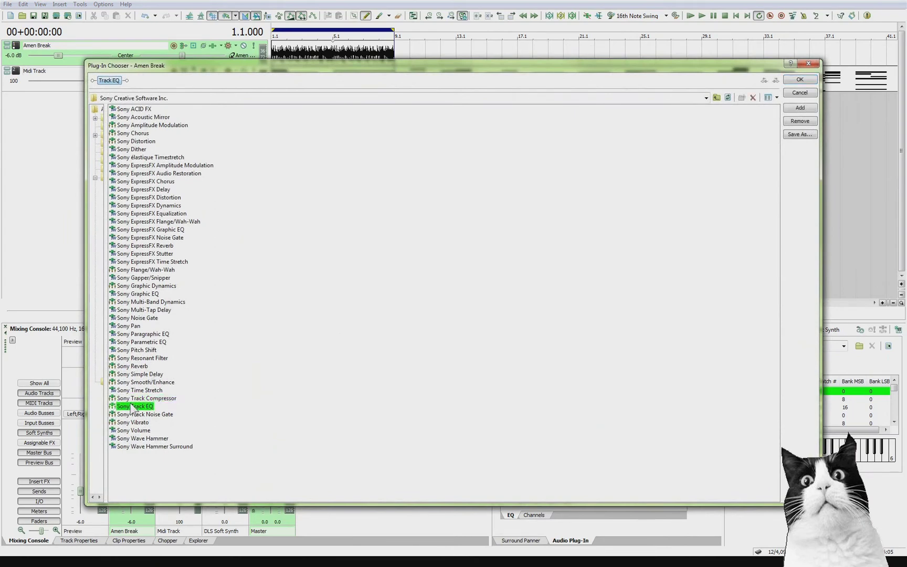
pyautogui.click(791, 109)
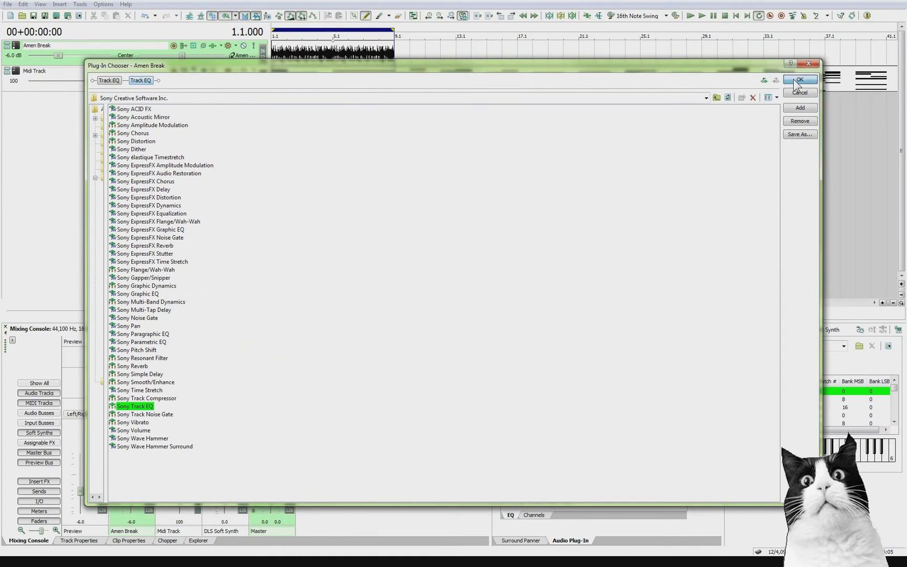
pyautogui.click(795, 81)
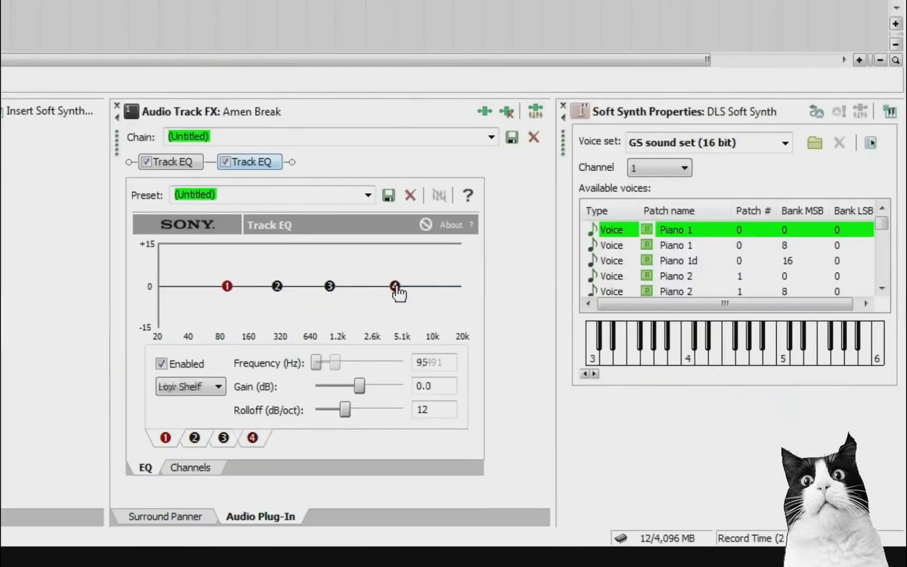
# Set the second Track EQ's band 4 high shelf to 316 Hz, +12.1 dB, comparing against the first EQ
pyautogui.moveTo(643, 420); pyautogui.dragTo(583, 409)
pyautogui.moveTo(286, 262); pyautogui.dragTo(283, 256)
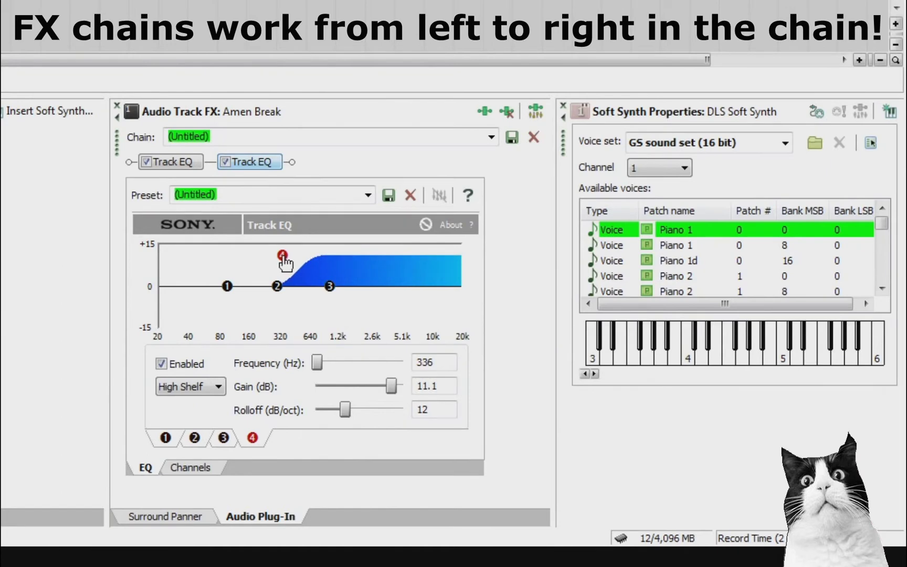
pyautogui.click(188, 168)
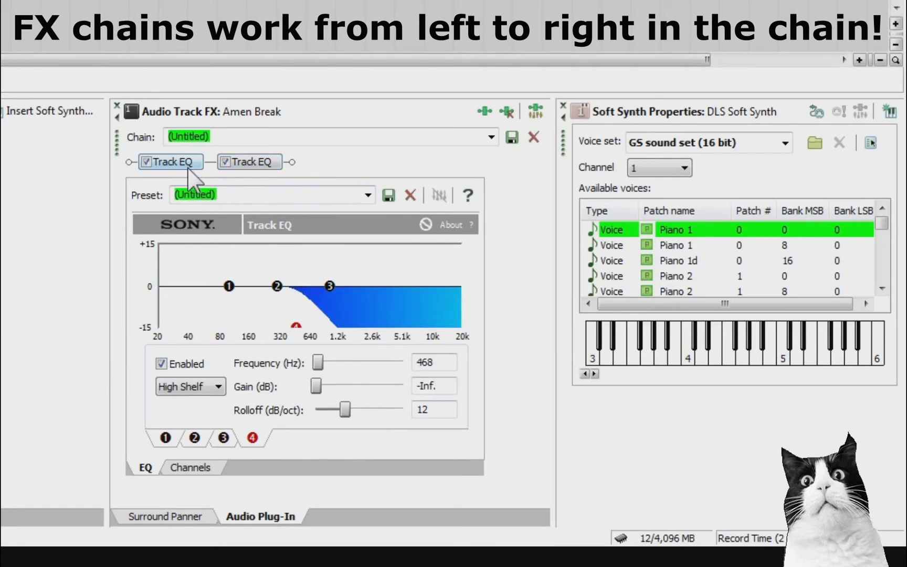
pyautogui.click(257, 164)
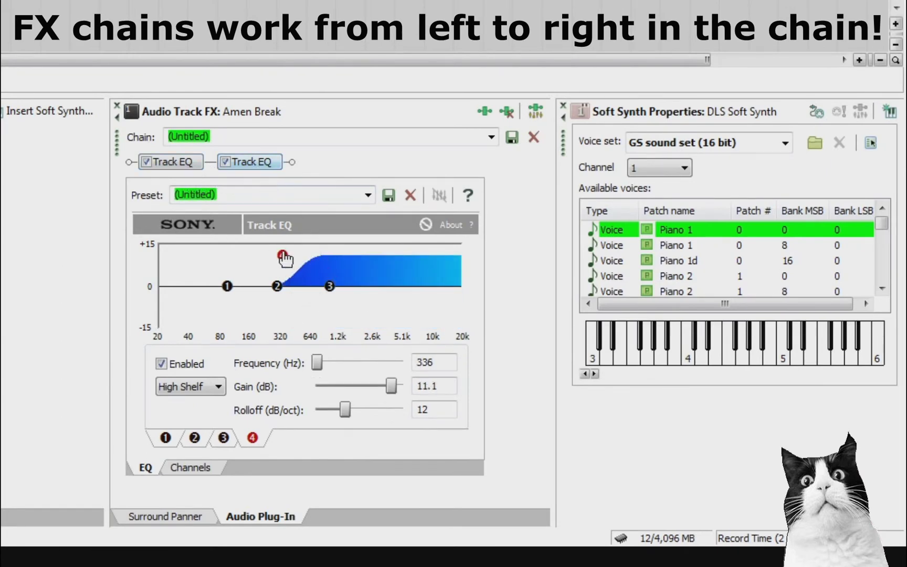
pyautogui.moveTo(284, 258); pyautogui.dragTo(280, 252)
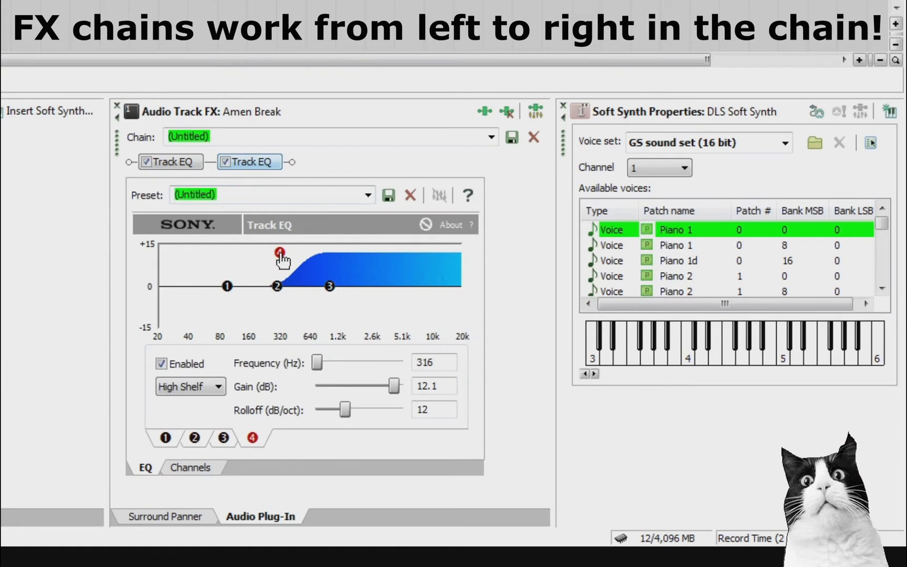
pyautogui.click(190, 168)
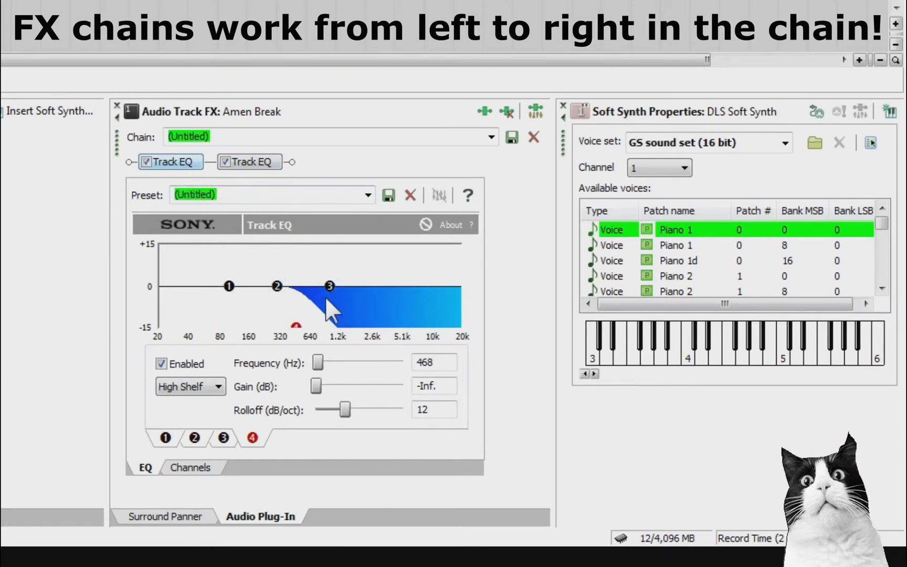
pyautogui.click(255, 162)
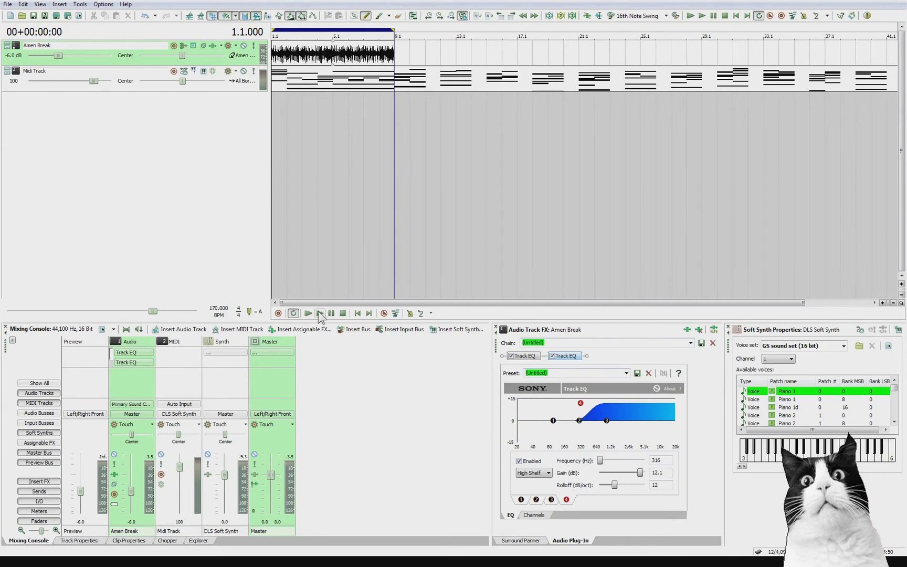
pyautogui.click(320, 313)
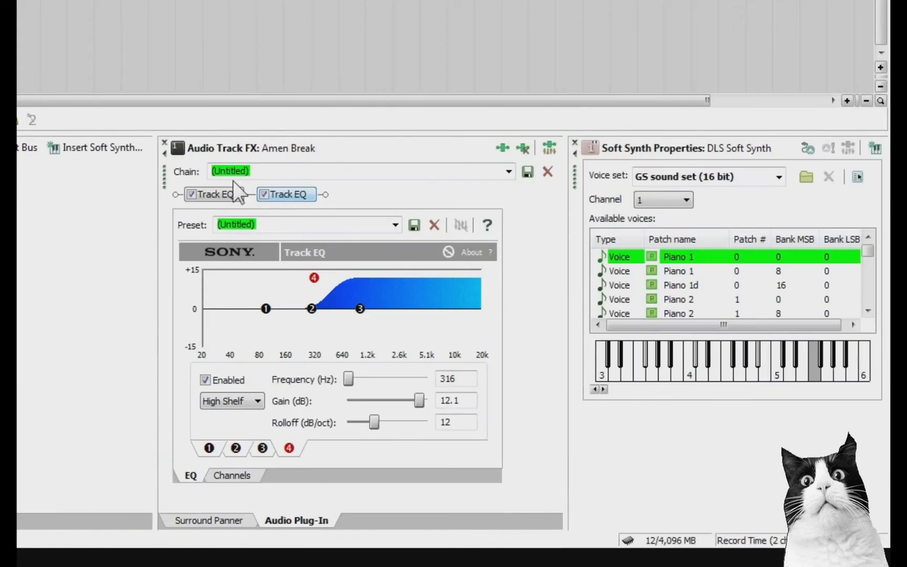
pyautogui.click(551, 355)
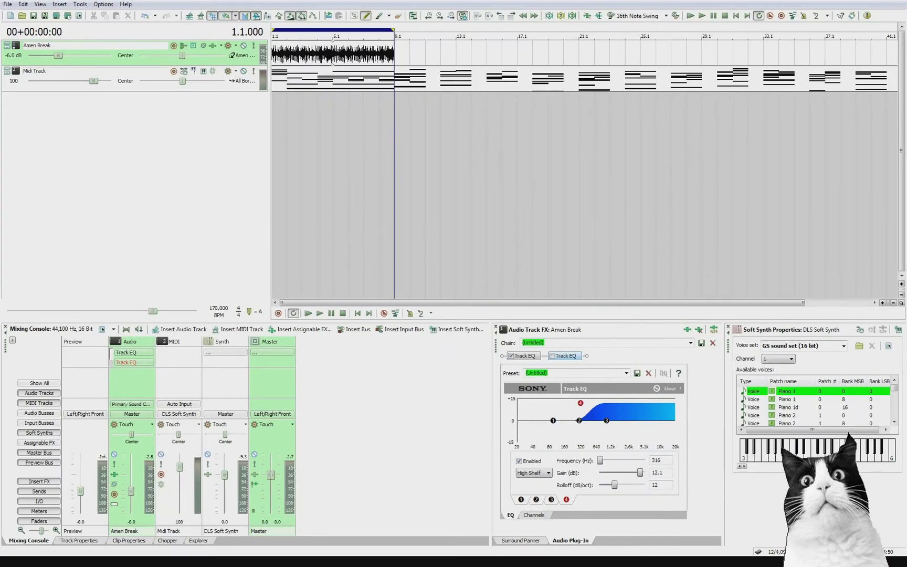
pyautogui.click(551, 356)
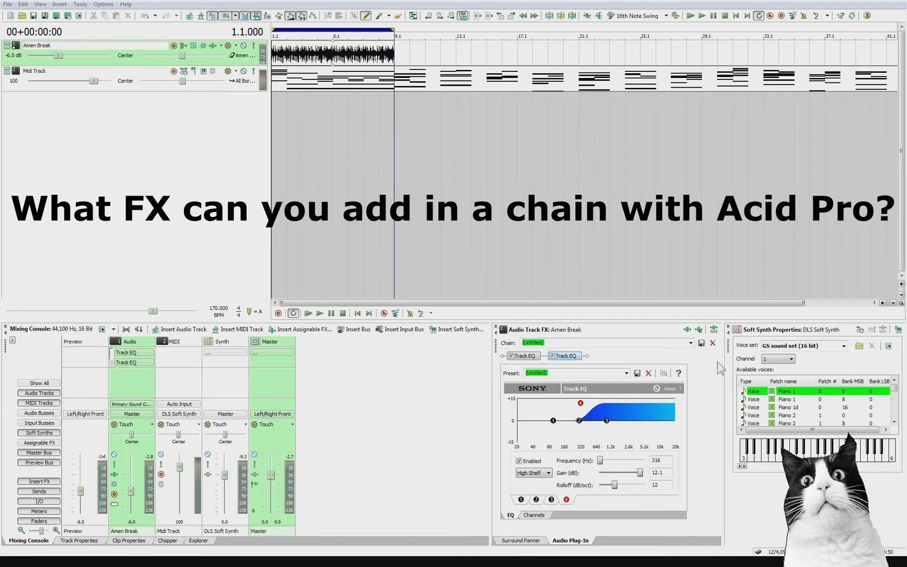
pyautogui.click(686, 330)
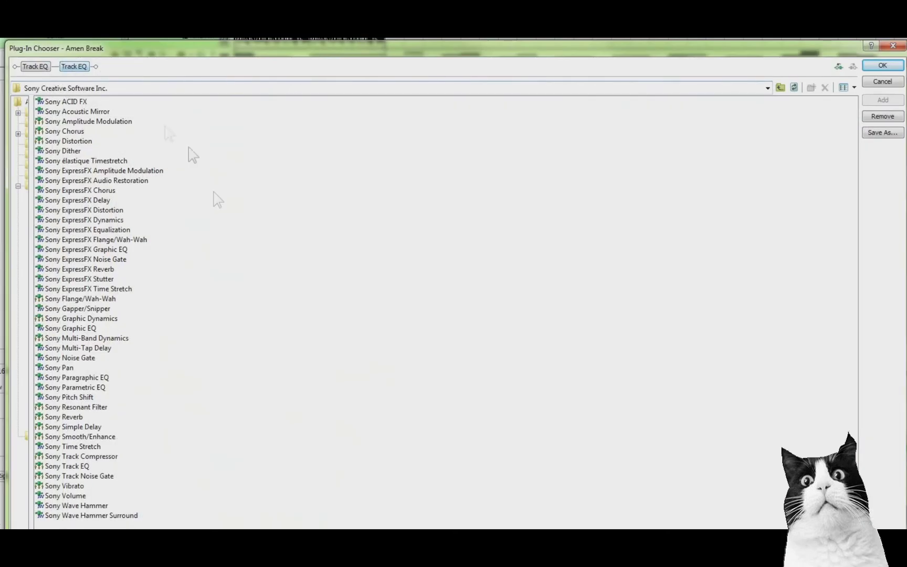
# Add Sony Track EQ repeatedly until roughly twenty fill the chain and Add greys out
pyautogui.click(82, 467)
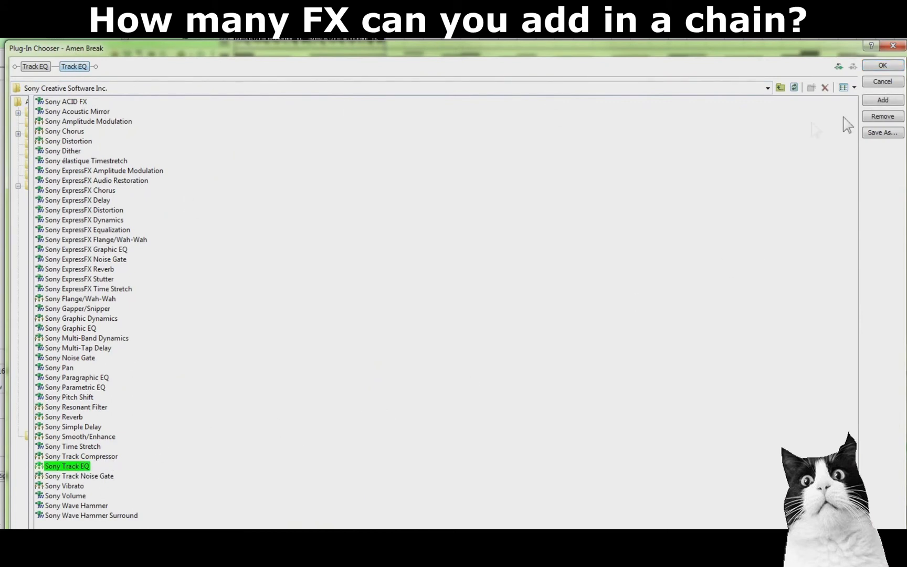
pyautogui.click(891, 101)
pyautogui.click(892, 100)
pyautogui.click(891, 101)
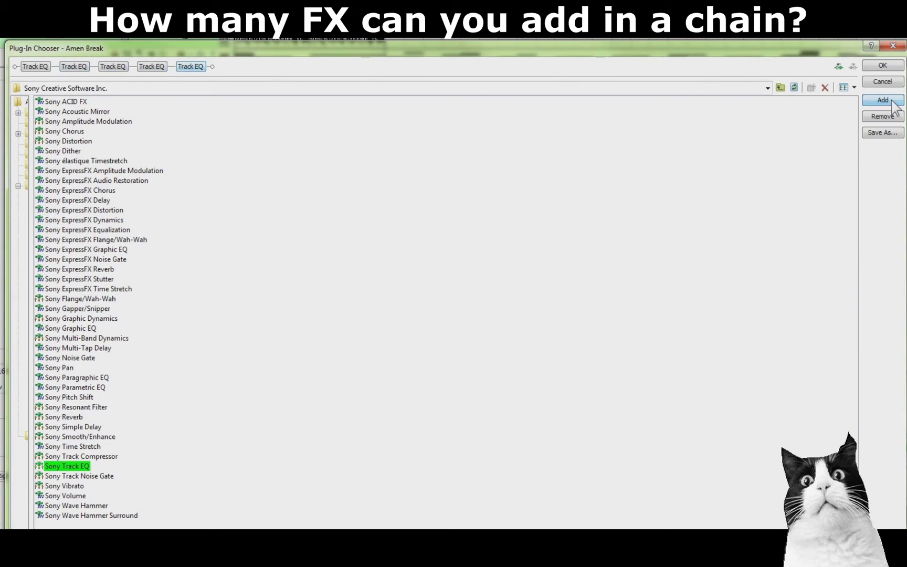
pyautogui.click(891, 101)
pyautogui.click(892, 101)
pyautogui.click(892, 103)
pyautogui.click(892, 102)
pyautogui.click(892, 103)
pyautogui.click(892, 102)
pyautogui.click(891, 102)
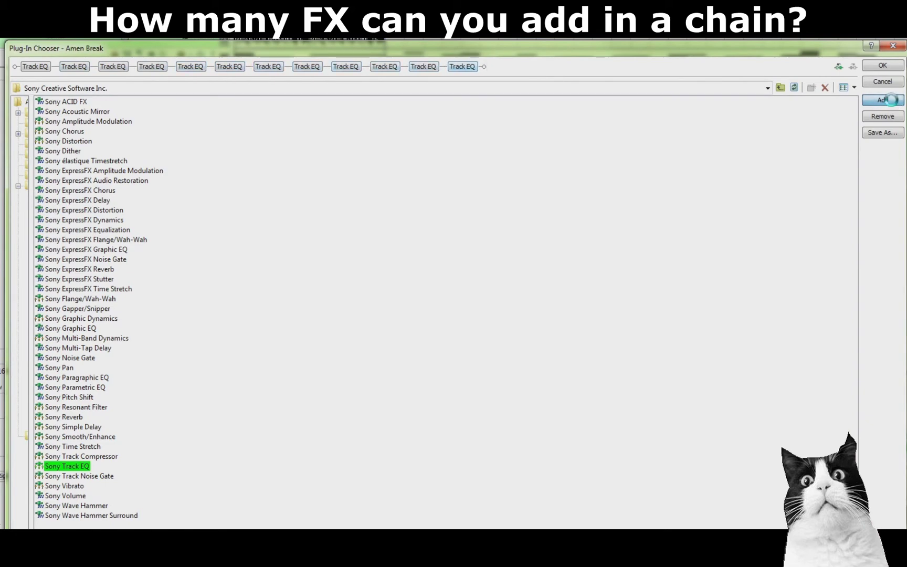
pyautogui.click(892, 102)
pyautogui.click(890, 100)
pyautogui.click(891, 100)
pyautogui.click(891, 100)
pyautogui.click(891, 100)
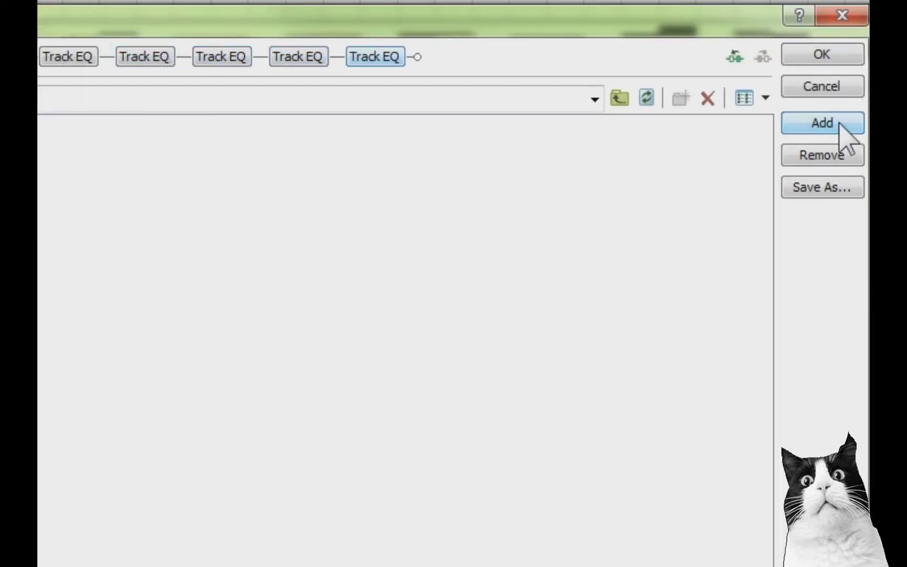
pyautogui.click(891, 101)
pyautogui.click(891, 100)
pyautogui.click(838, 124)
pyautogui.click(838, 124)
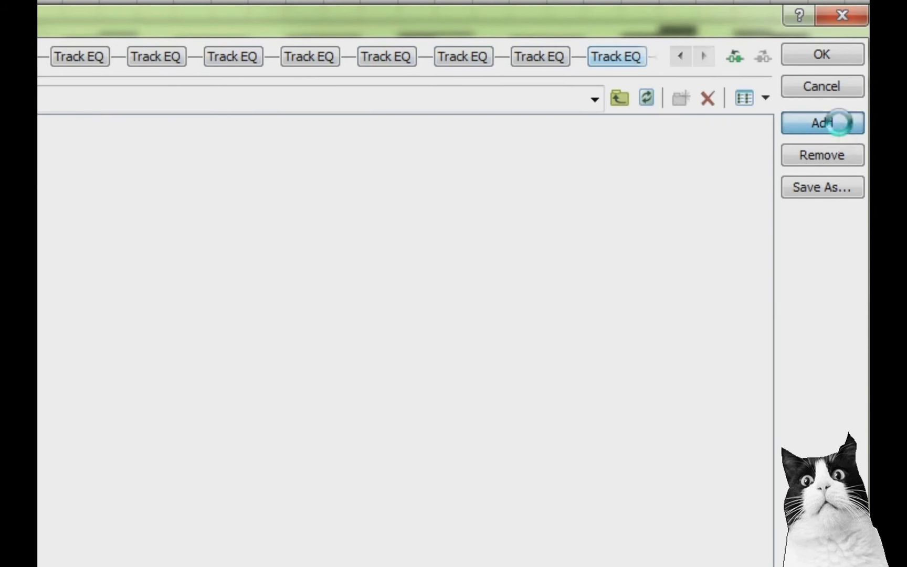
pyautogui.click(841, 126)
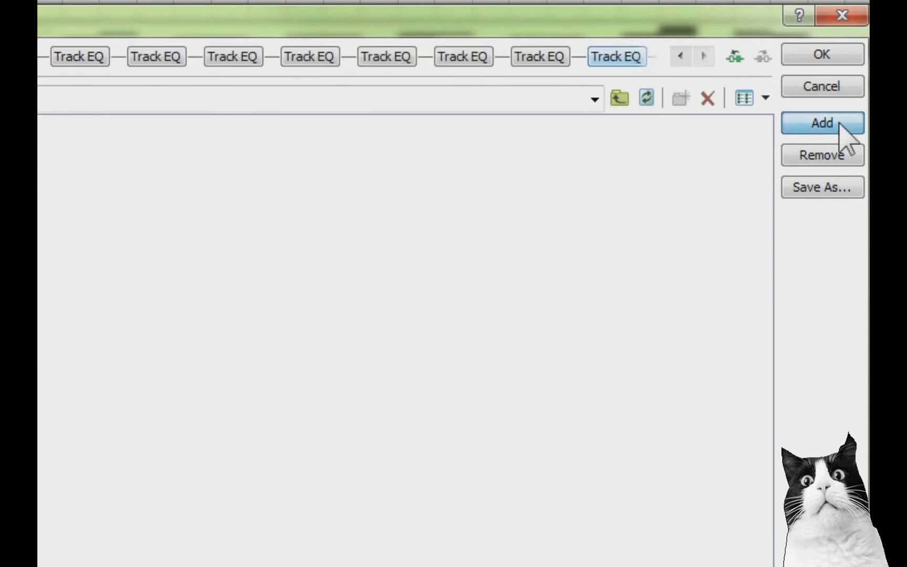
pyautogui.click(839, 125)
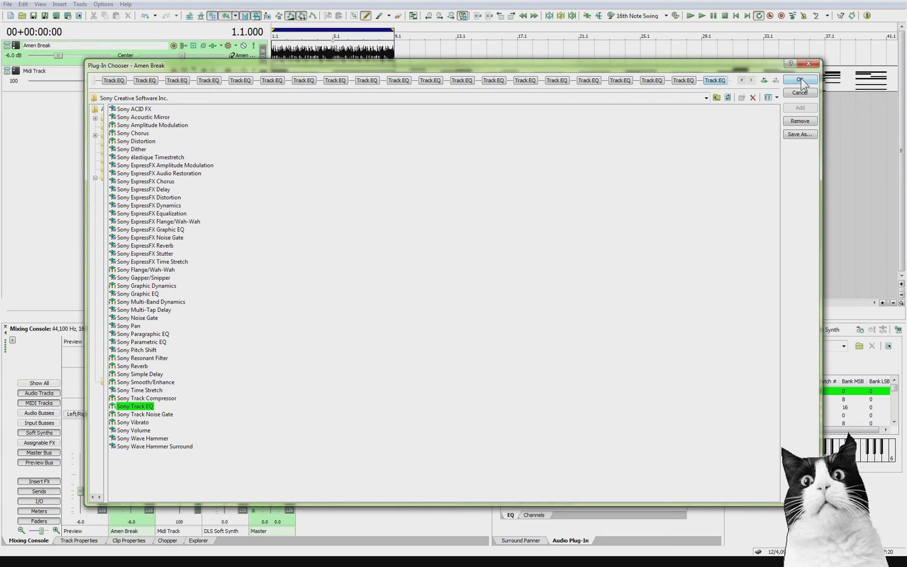
# Accept the long Track EQ chain, then check CPU load in Task Manager
pyautogui.click(799, 80)
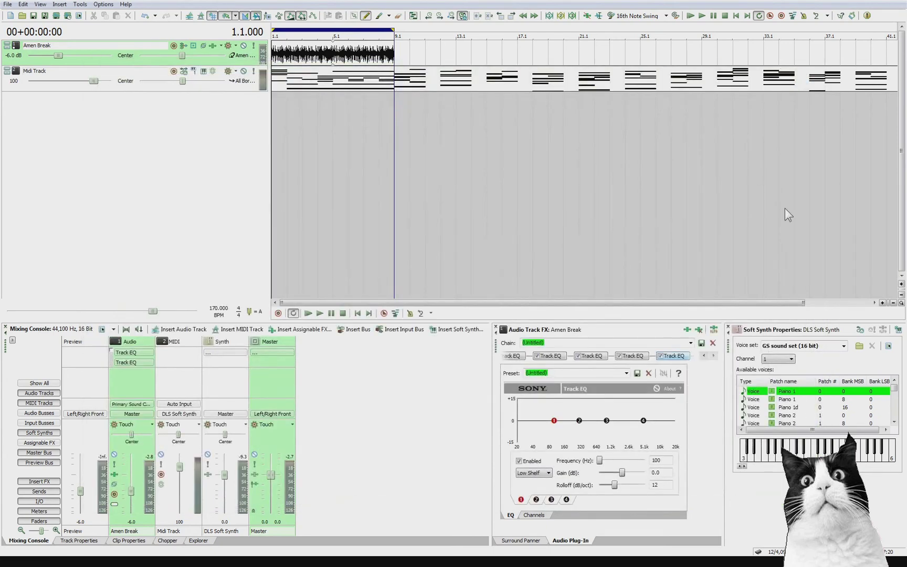
pyautogui.hotkey('ctrl', 'shift', 'Escape')
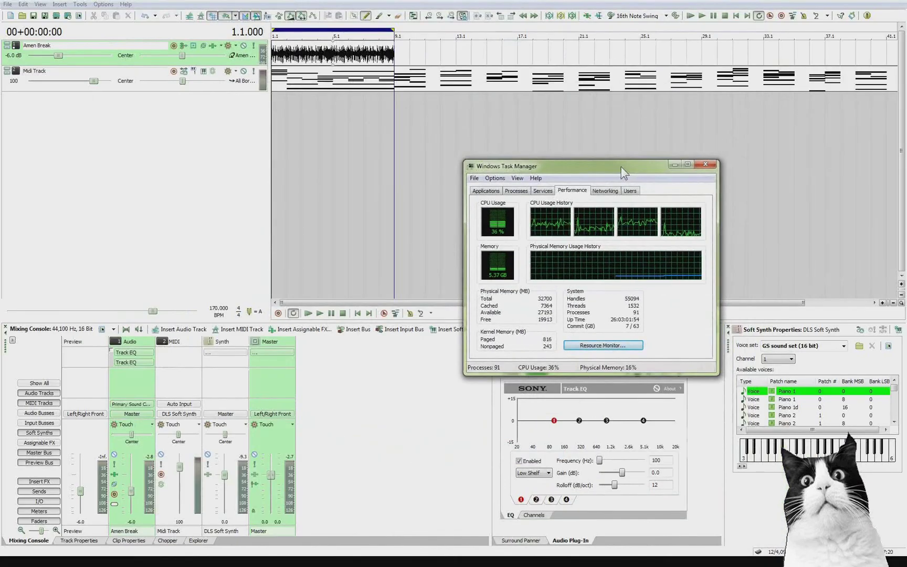
pyautogui.moveTo(620, 166); pyautogui.dragTo(633, 163)
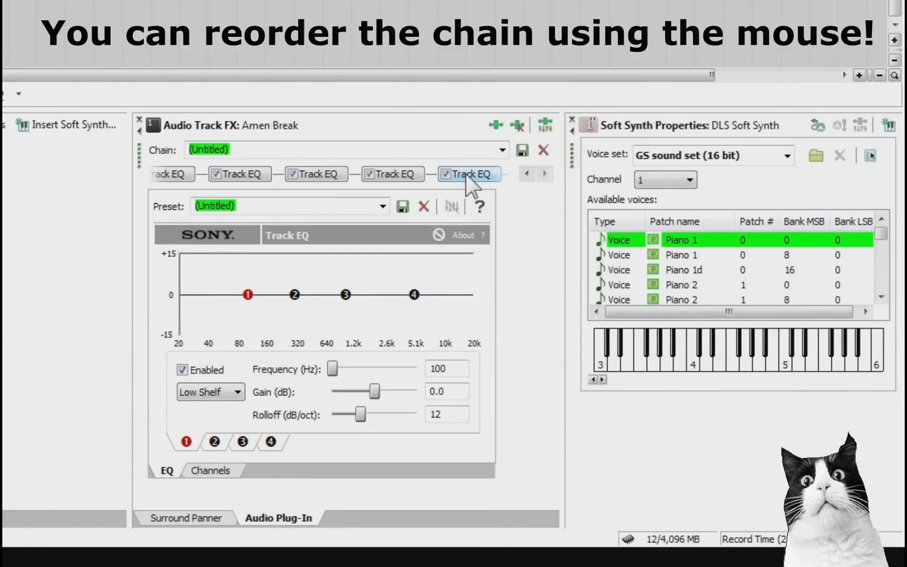
# Reorder Track EQs: last one to second slot, another to fourth, inspecting the band 3 peak
pyautogui.moveTo(671, 355); pyautogui.dragTo(591, 356)
pyautogui.moveTo(318, 179); pyautogui.dragTo(179, 181)
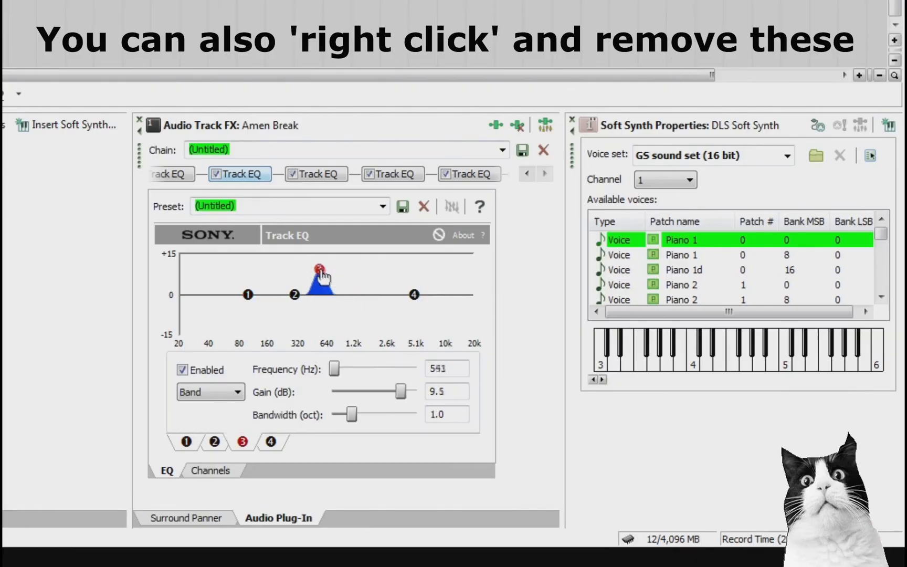
pyautogui.moveTo(257, 177); pyautogui.dragTo(420, 183)
pyautogui.click(315, 174)
pyautogui.click(397, 177)
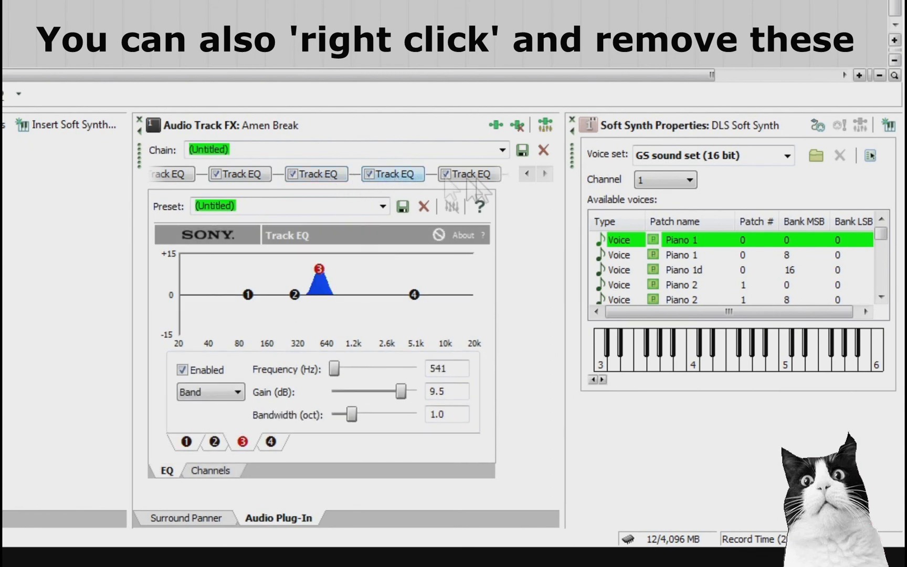
pyautogui.click(468, 181)
pyautogui.moveTo(461, 172)
pyautogui.mouseDown()
pyautogui.moveTo(377, 181)
pyautogui.moveTo(446, 169)
pyautogui.mouseUp()
pyautogui.click(462, 174)
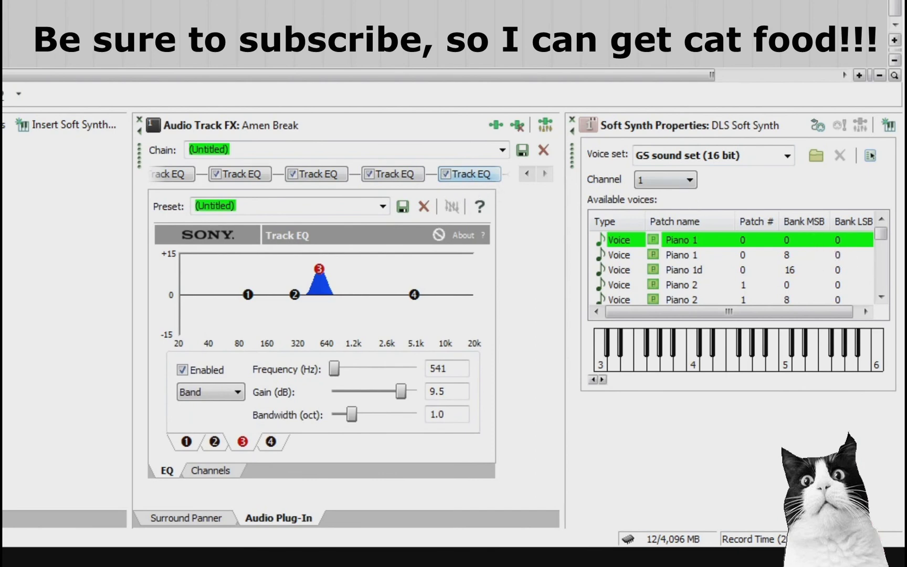